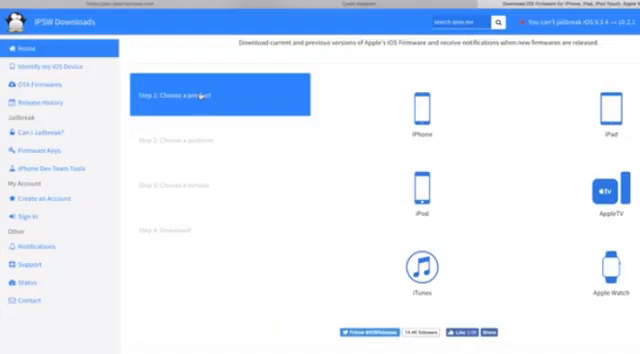
Reach the signed iOS 10.2 (14C92) firmware for the iPhone 6s on ipsw.me.
{"action": "left_click", "coordinate": [503, 142]}
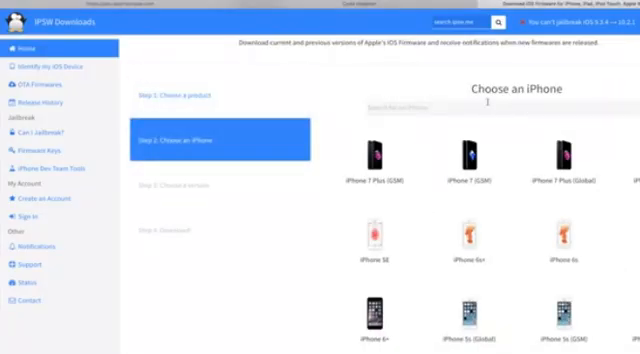
{"action": "left_click", "coordinate": [563, 240]}
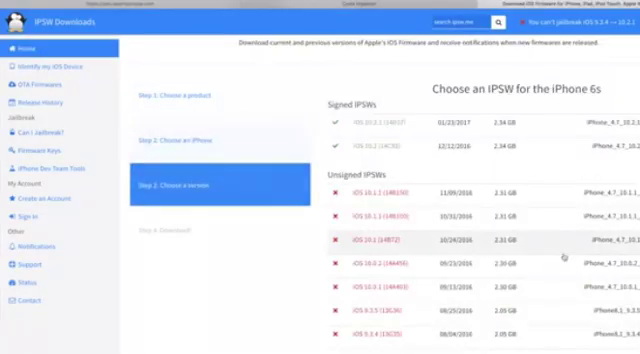
{"action": "left_click", "coordinate": [387, 148]}
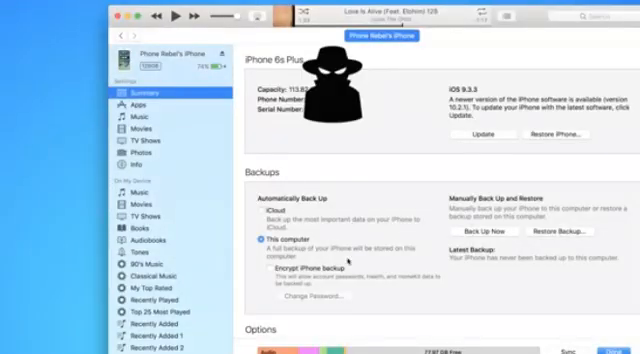
Update the iPhone in iTunes using the second iOS 10.2 .ipsw file from the Desktop.
{"action": "left_click", "coordinate": [476, 137], "text": "alt"}
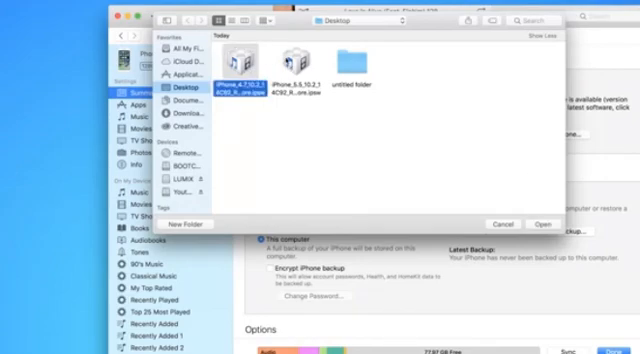
{"action": "left_click", "coordinate": [309, 70]}
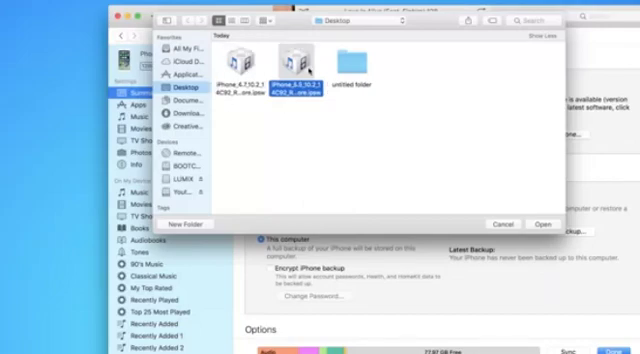
{"action": "left_click", "coordinate": [540, 223]}
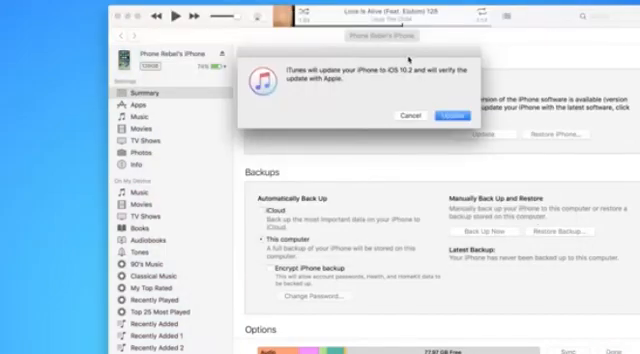
{"action": "left_click_drag", "start_coordinate": [408, 58], "coordinate": [418, 73]}
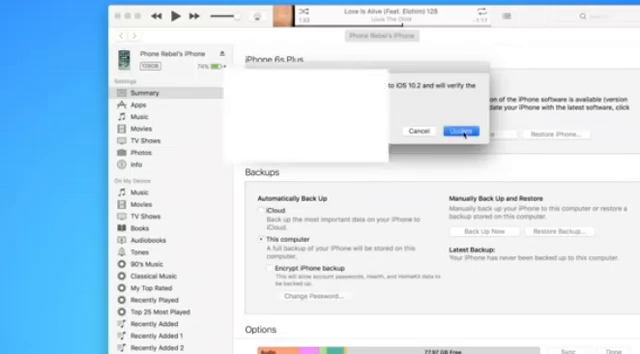
{"action": "left_click", "coordinate": [462, 131]}
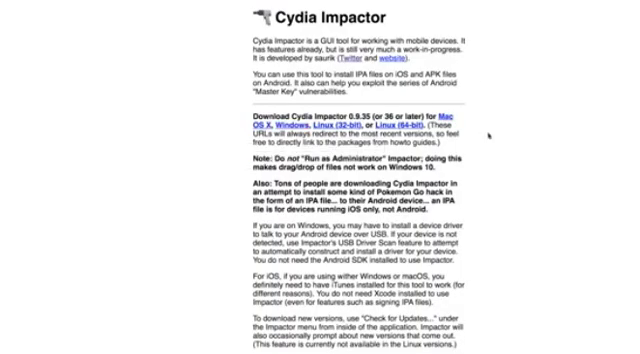
{"action": "scroll", "coordinate": [490, 135], "scroll_direction": "down", "scroll_amount": 2}
{"action": "scroll", "coordinate": [490, 135], "scroll_direction": "up", "scroll_amount": 2}
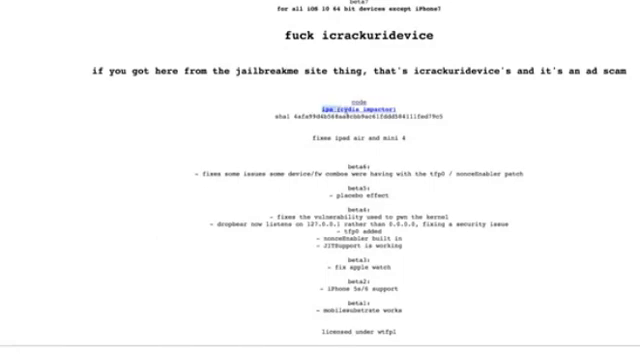
Locate the beta7 'ipa (cydia impactor)' link on the Yalu page and minimize Safari.
{"action": "left_click_drag", "start_coordinate": [322, 108], "coordinate": [399, 108]}
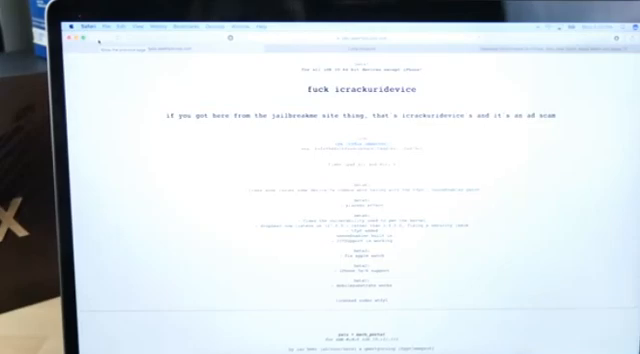
{"action": "key", "text": "super+m"}
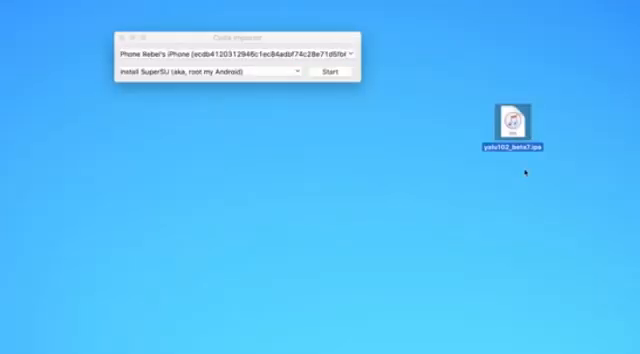
Drop yalu102_beta7.ipa from the desktop onto the Cydia Impactor window for installing.
{"action": "left_click_drag", "start_coordinate": [515, 122], "coordinate": [437, 100]}
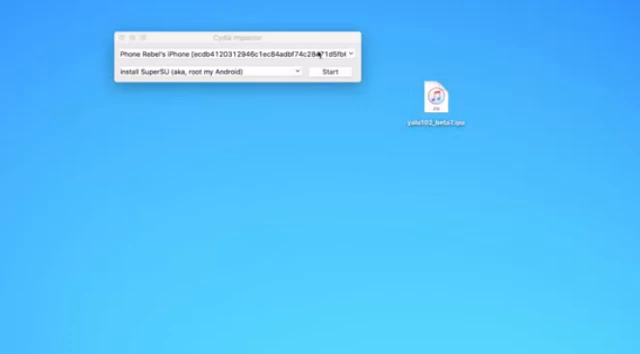
{"action": "left_click_drag", "start_coordinate": [318, 37], "coordinate": [331, 41]}
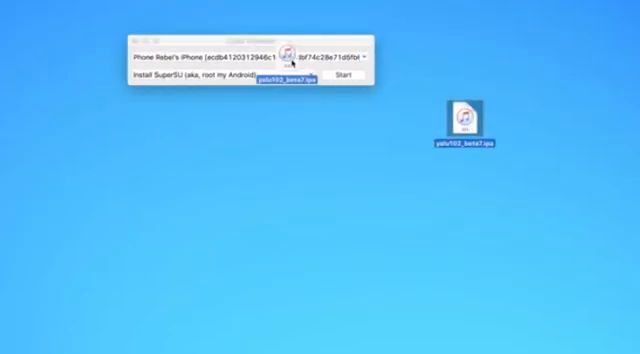
{"action": "left_click_drag", "start_coordinate": [290, 60], "coordinate": [290, 60]}
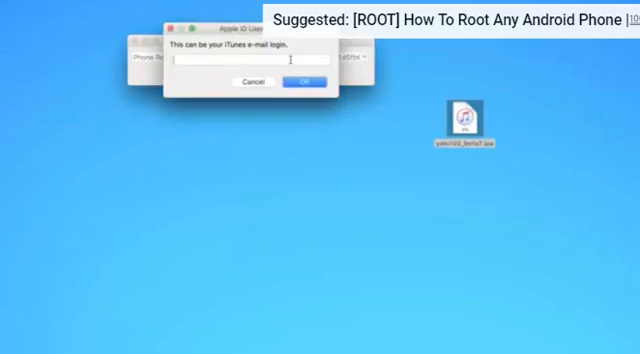